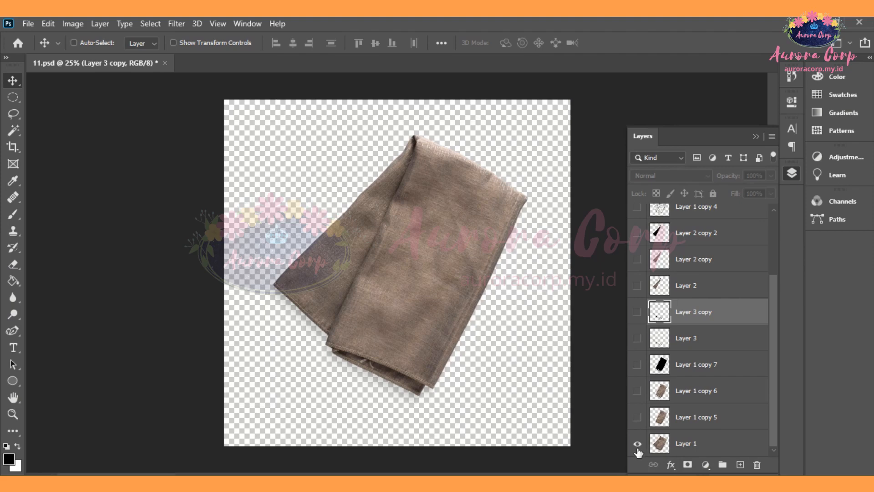
# Step: Hide Layer 1 and compare the isolated front fold on Layer 1 copy 5 and Layer 1 copy 6
pyautogui.click(638, 447)
pyautogui.click(637, 417)
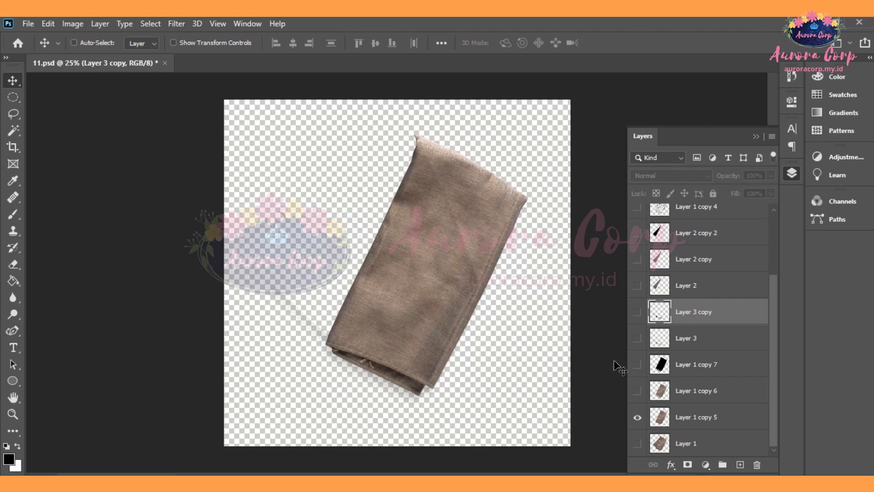
pyautogui.click(639, 395)
pyautogui.click(638, 415)
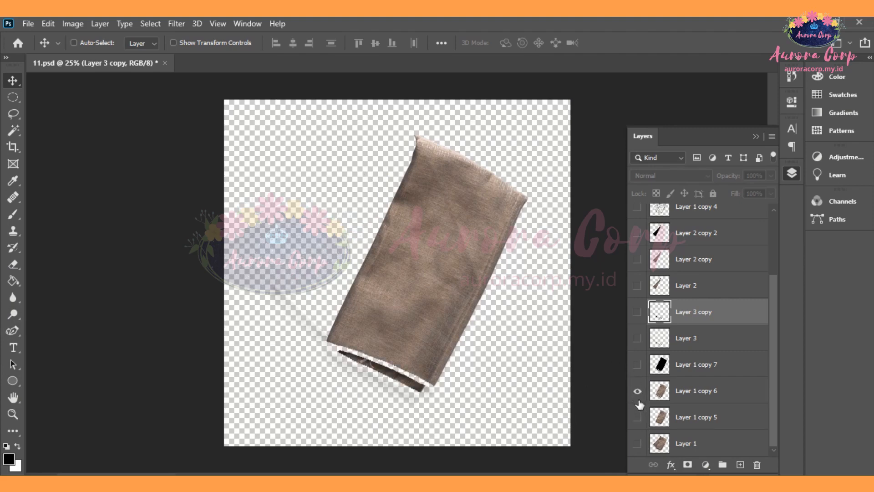
# Step: Check the black Layer 1 copy 7, and view the assembled napkin by showing Layer 3 and Layer 2 with Layer 1 copy 6
pyautogui.click(637, 365)
pyautogui.click(637, 364)
pyautogui.click(637, 339)
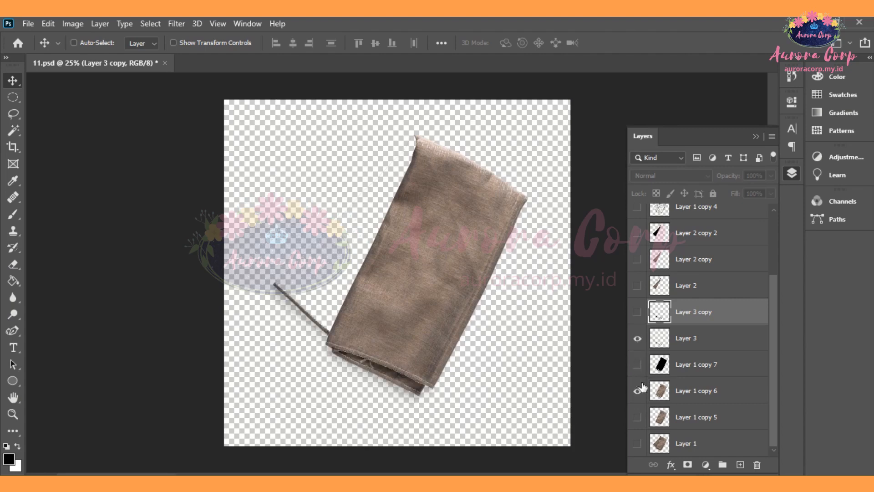
pyautogui.click(637, 286)
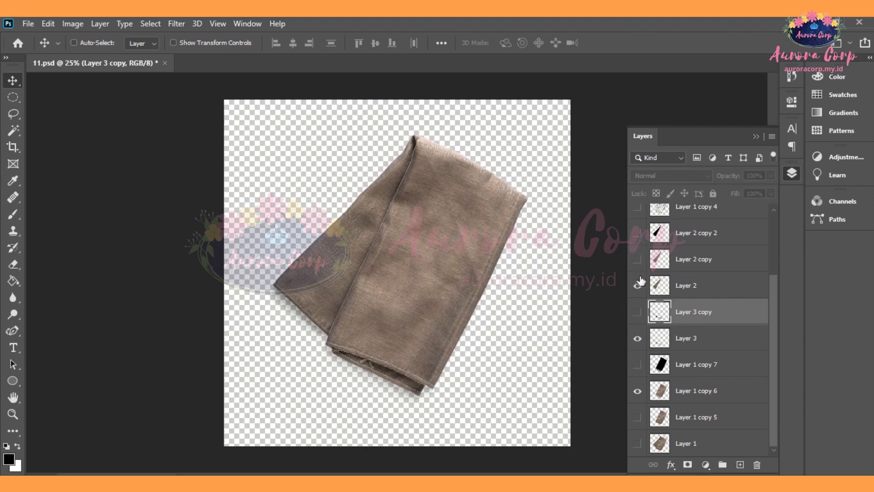
# Step: Hide the napkin's separate part layers and view the black silhouette on Layer 1 copy 7 alone before hiding it too
pyautogui.click(638, 338)
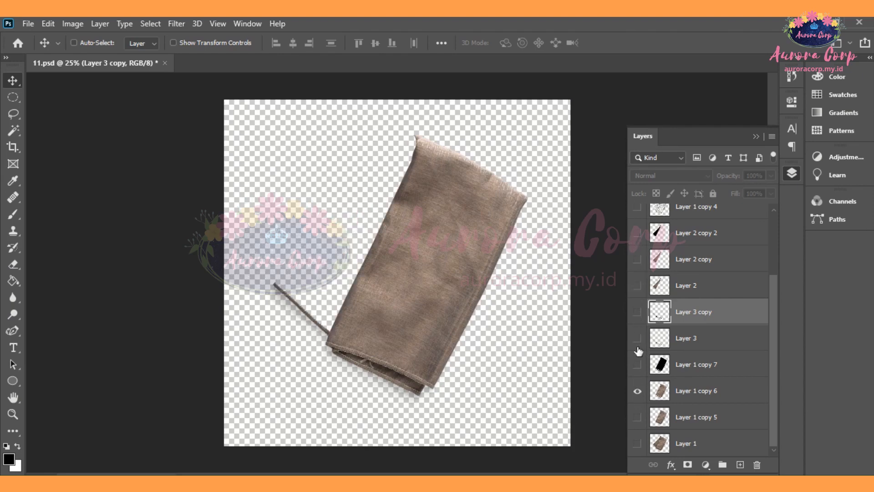
pyautogui.click(638, 391)
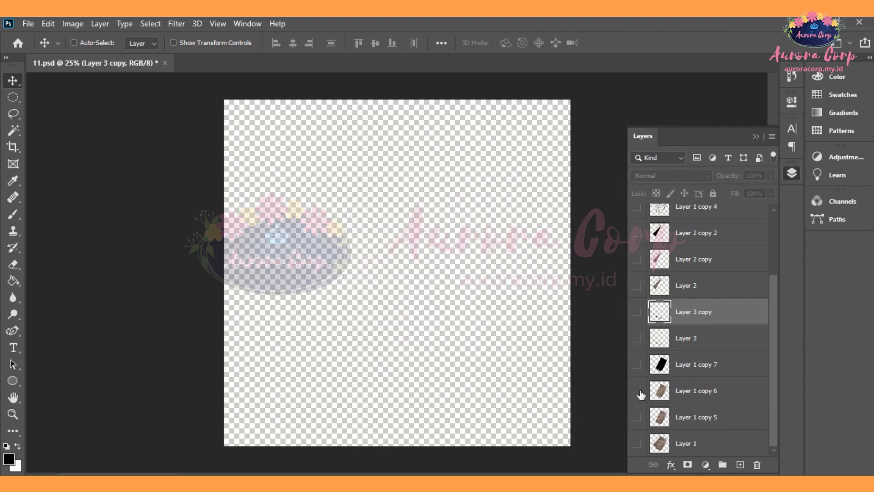
pyautogui.click(637, 364)
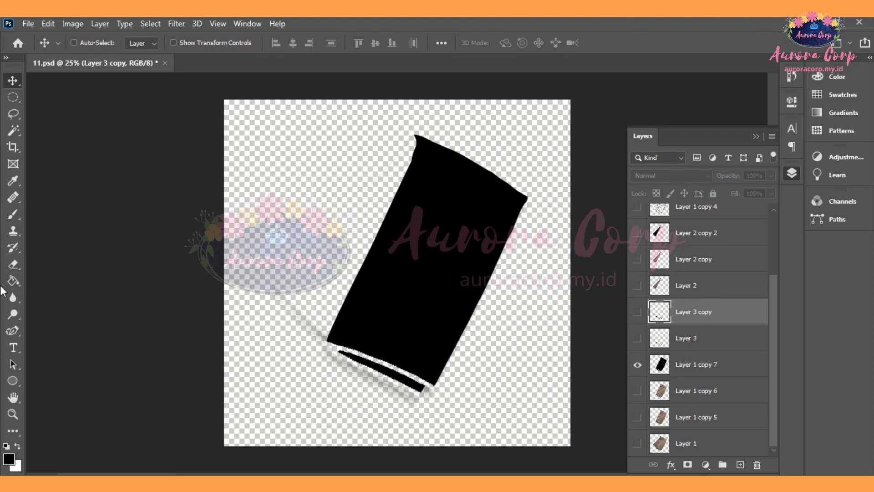
pyautogui.click(637, 365)
pyautogui.scroll(3, 671, 404)
pyautogui.scroll(-3, 671, 405)
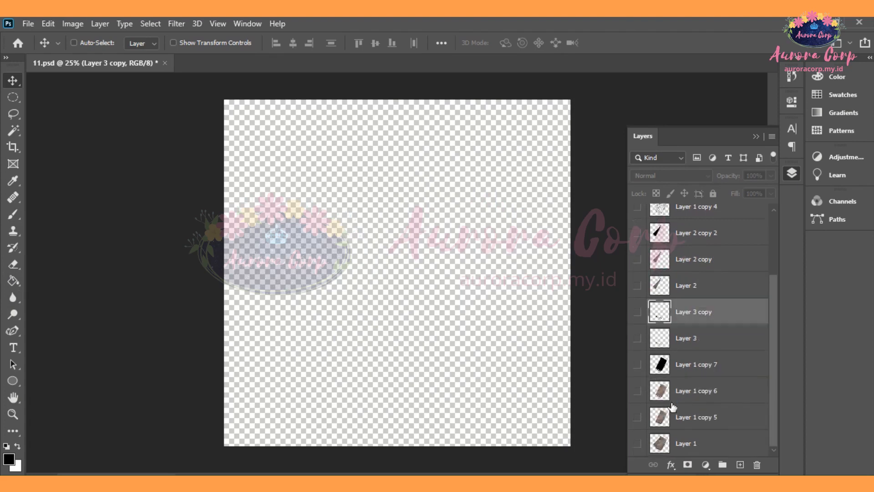
# Step: Compare the original napkin on Layer 1 with the black silhouette on Layer 1 copy 3, leaving only the silhouette visible
pyautogui.click(638, 443)
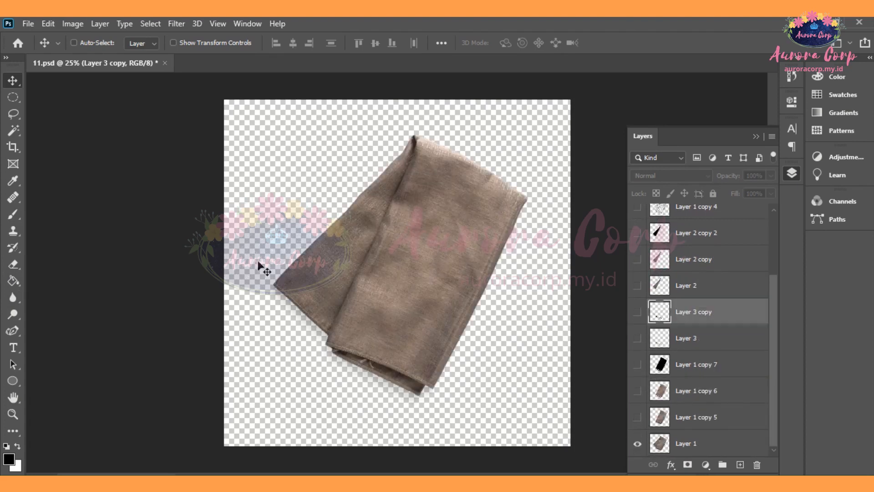
pyautogui.scroll(3, 641, 372)
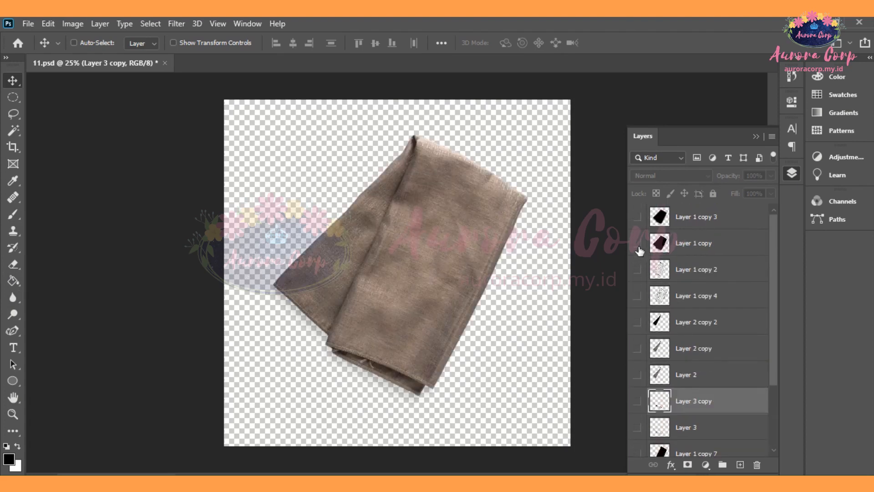
pyautogui.click(638, 217)
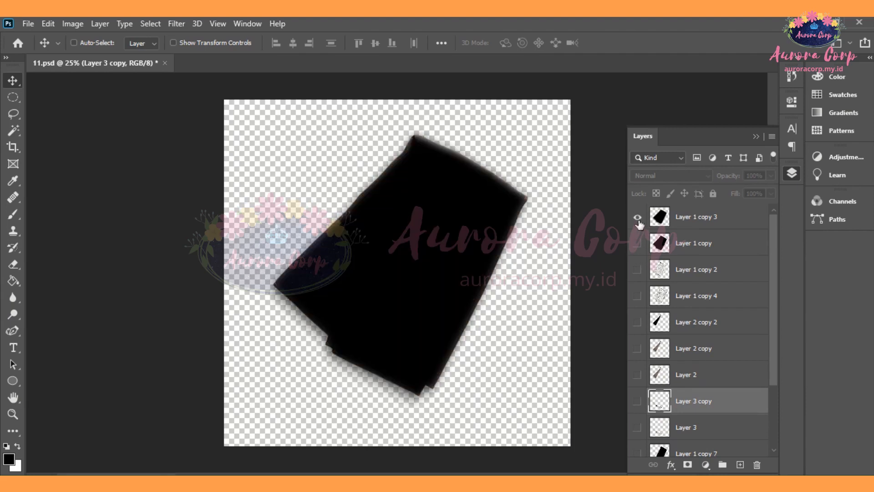
pyautogui.scroll(-3, 646, 360)
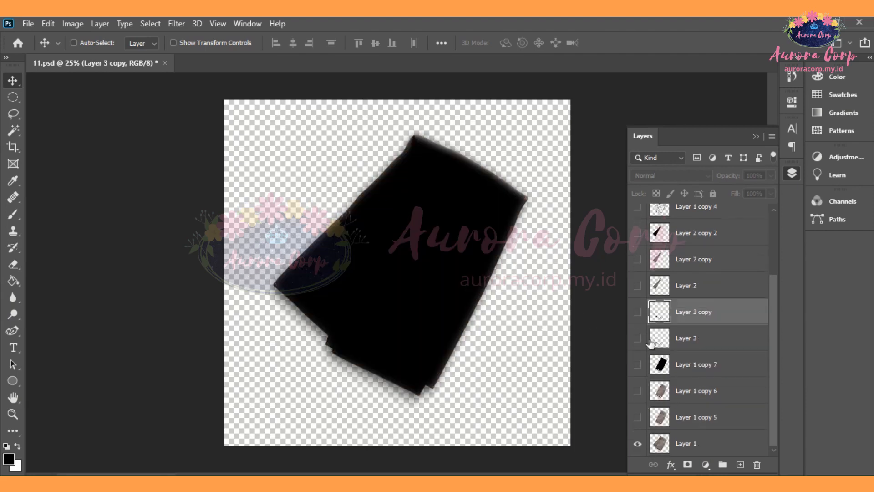
pyautogui.click(639, 444)
pyautogui.scroll(3, 686, 354)
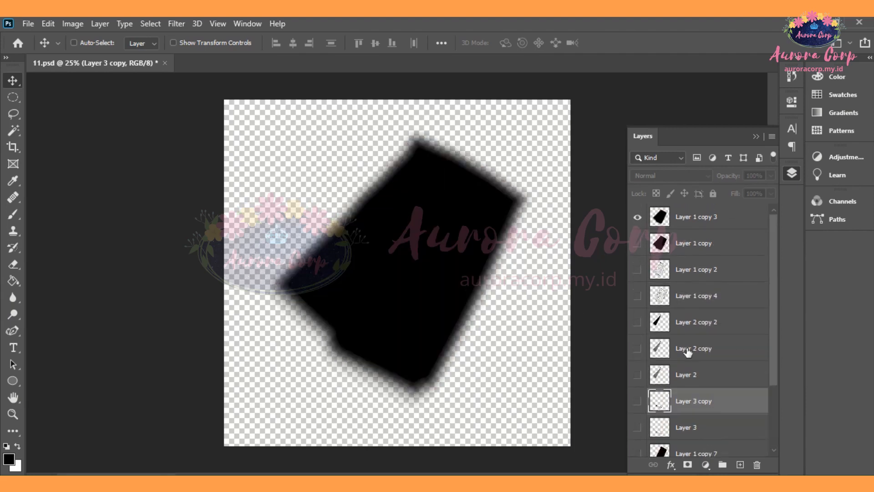
# Step: Examine the Gaussian Blur settings on Layer 1 copy 3 and close them without applying
pyautogui.click(176, 23)
pyautogui.click(699, 217)
pyautogui.click(700, 217)
pyautogui.click(178, 23)
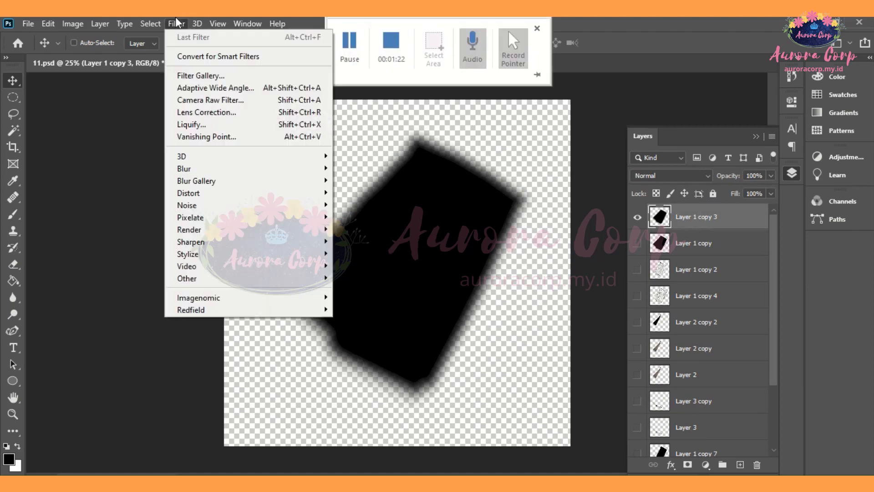
pyautogui.moveTo(262, 168)
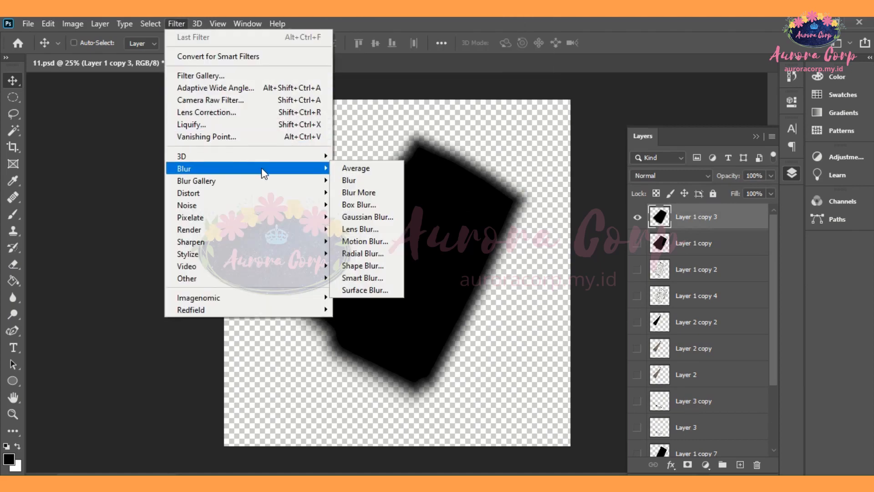
pyautogui.click(368, 217)
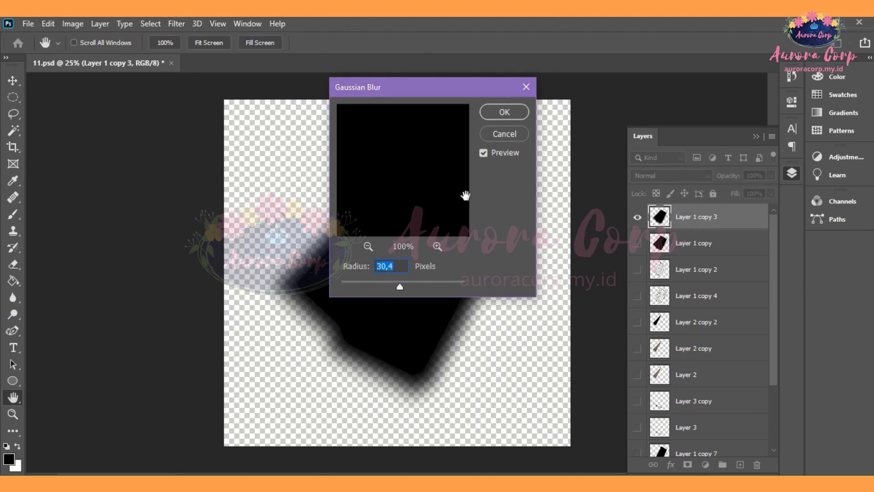
pyautogui.click(495, 133)
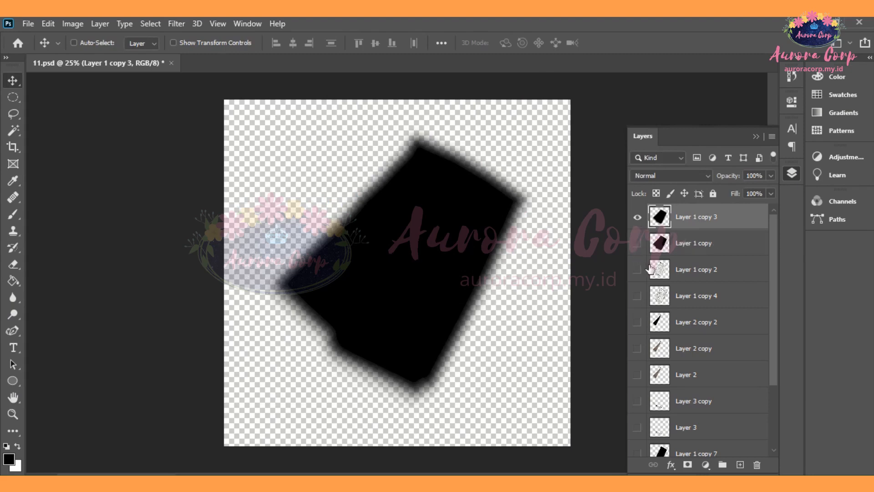
# Step: Show only the line-texture Layer 1 copy 2 and examine its Photocopy settings in the Filter Gallery at 25% preview, without applying them
pyautogui.click(637, 219)
pyautogui.click(637, 271)
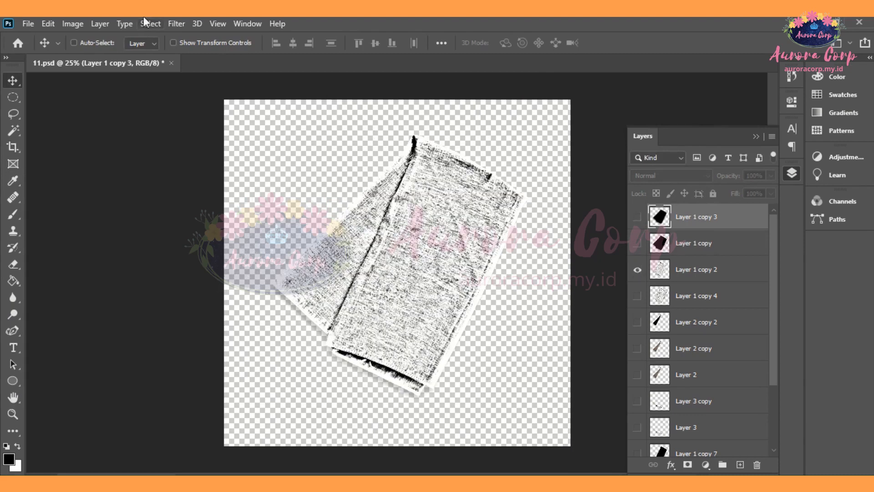
pyautogui.click(177, 25)
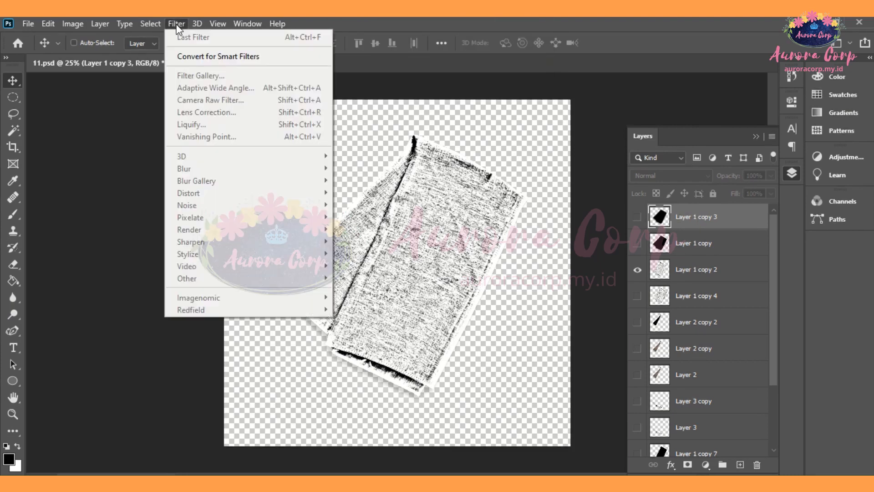
pyautogui.click(681, 275)
pyautogui.click(682, 276)
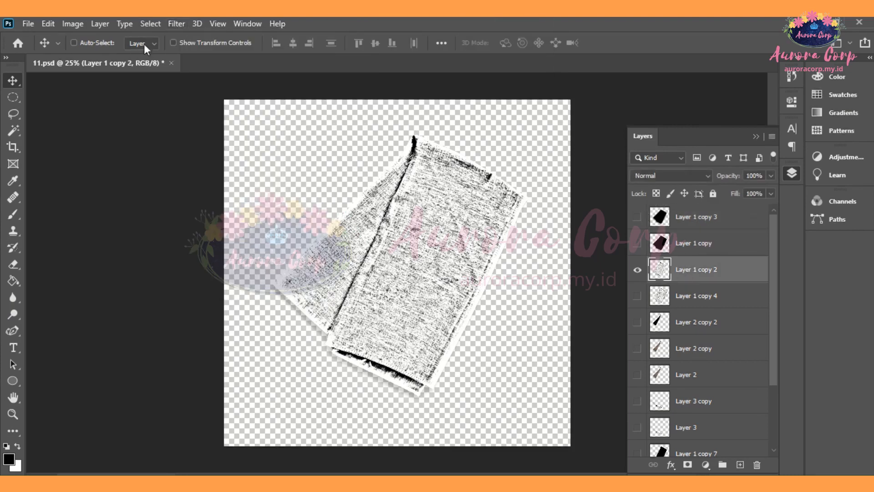
pyautogui.click(173, 23)
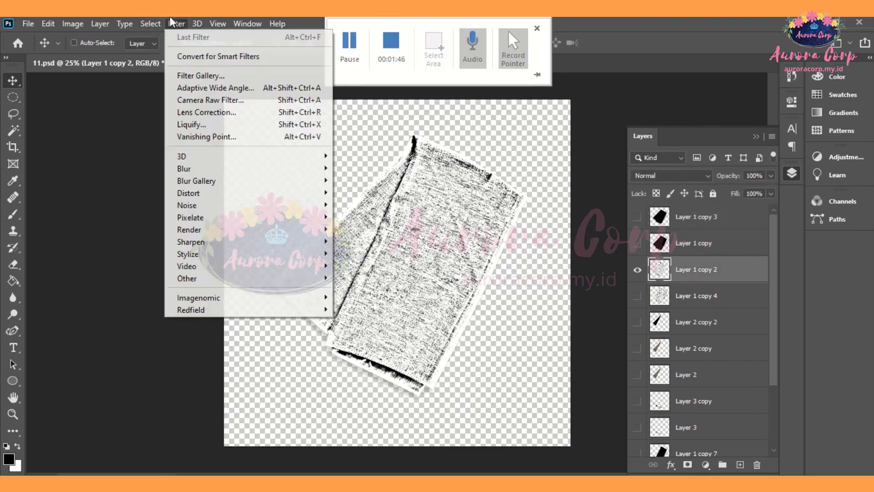
pyautogui.click(178, 77)
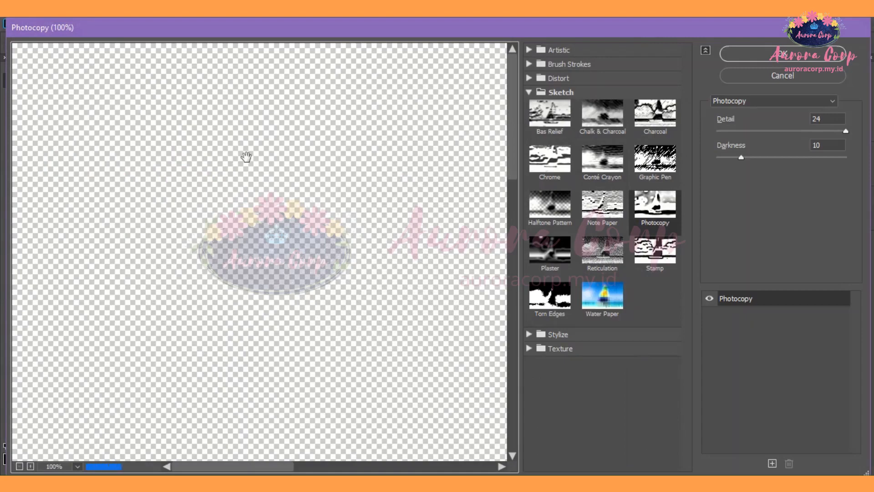
pyautogui.click(19, 467)
pyautogui.click(19, 467)
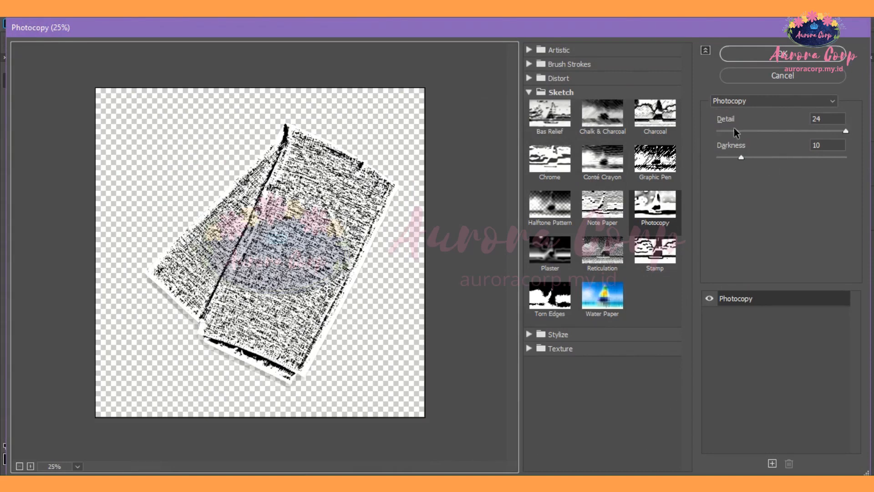
pyautogui.click(764, 83)
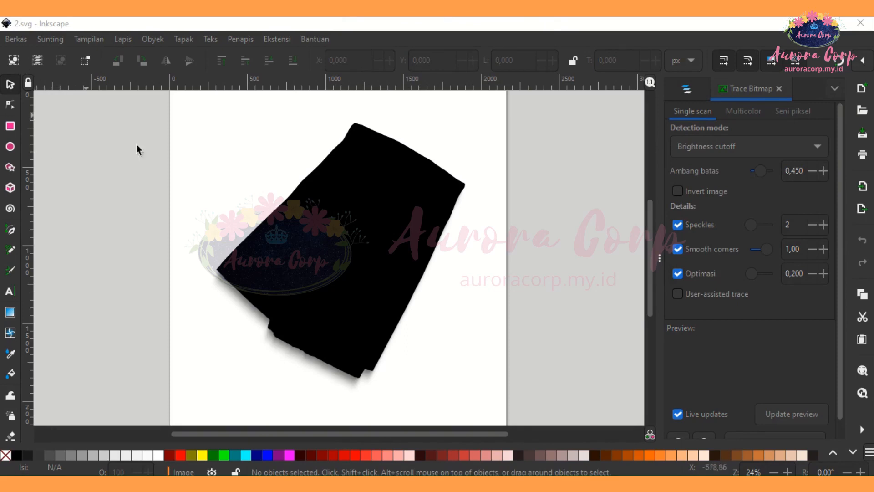
pyautogui.click(279, 240)
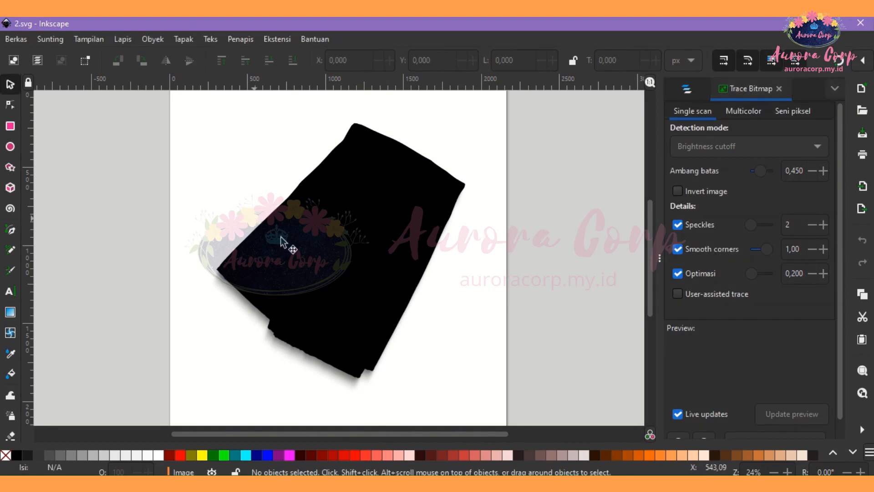
pyautogui.click(15, 40)
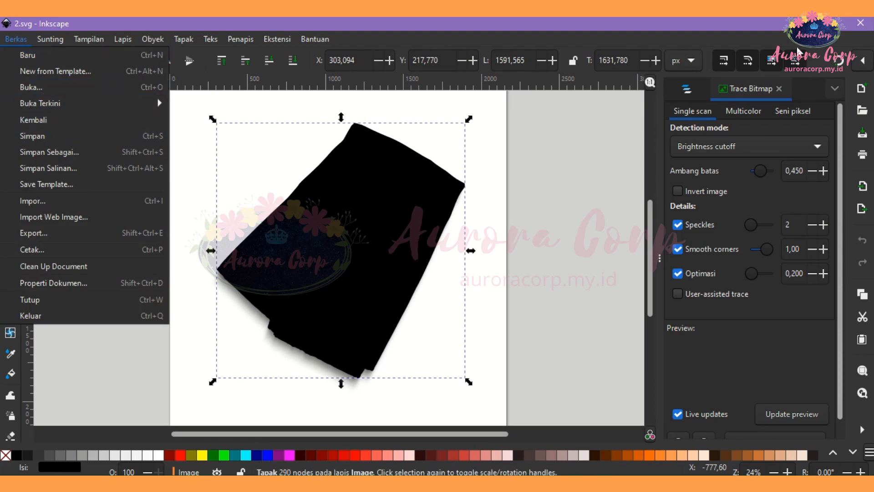
pyautogui.click(865, 117)
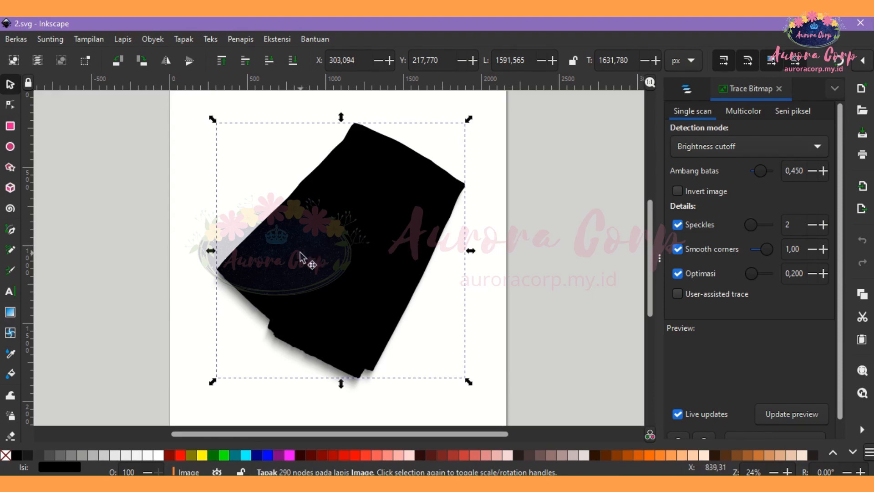
pyautogui.click(374, 333)
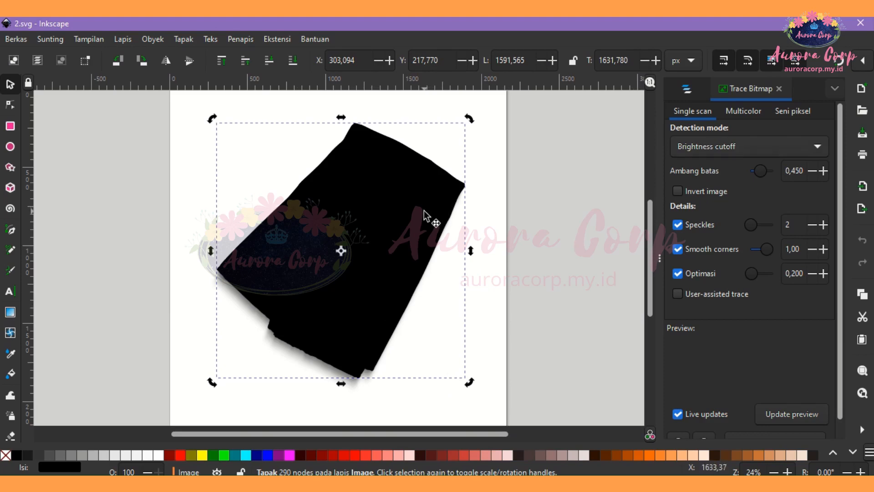
pyautogui.rightClick(359, 251)
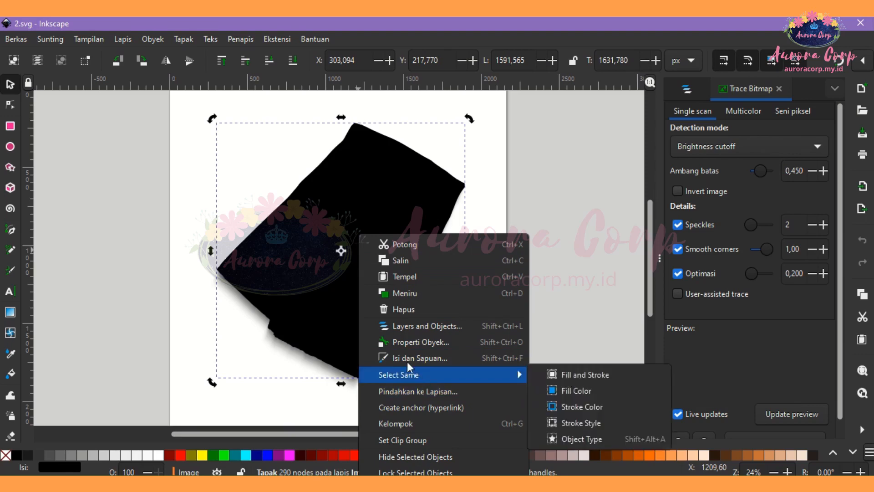
pyautogui.click(761, 91)
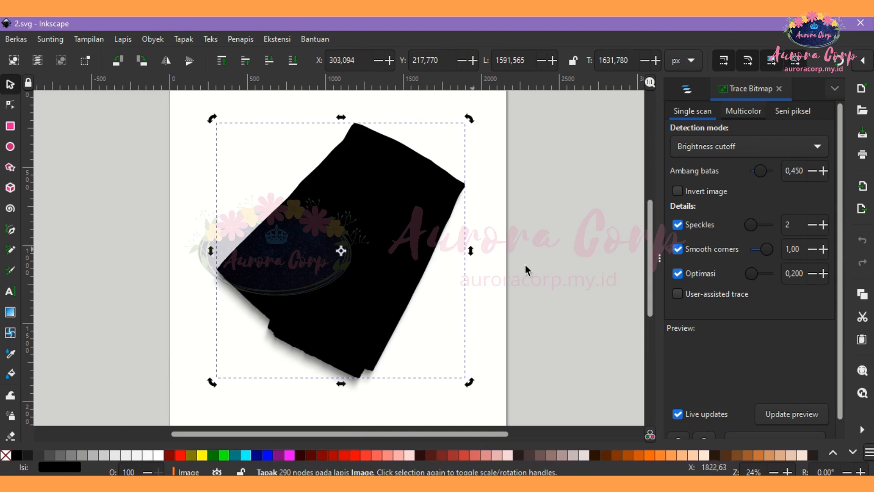
# Step: In Inkscape, delete the existing black traced path and retrace the underlying bitmap using single-scan Brightness cutoff with a 0,450 threshold
pyautogui.click(393, 226)
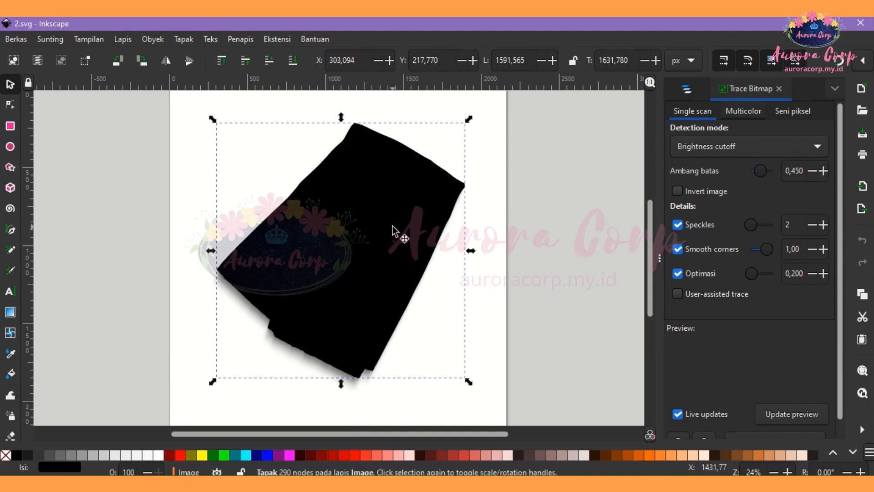
pyautogui.press('Delete')
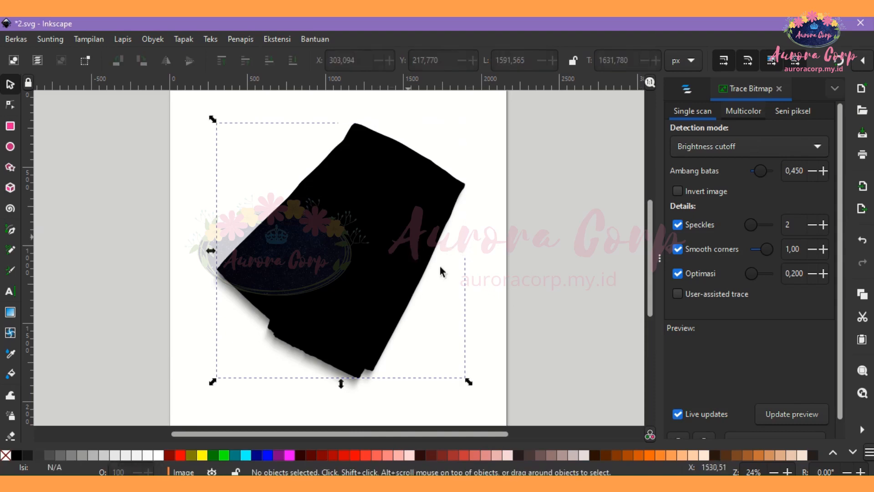
pyautogui.click(398, 280)
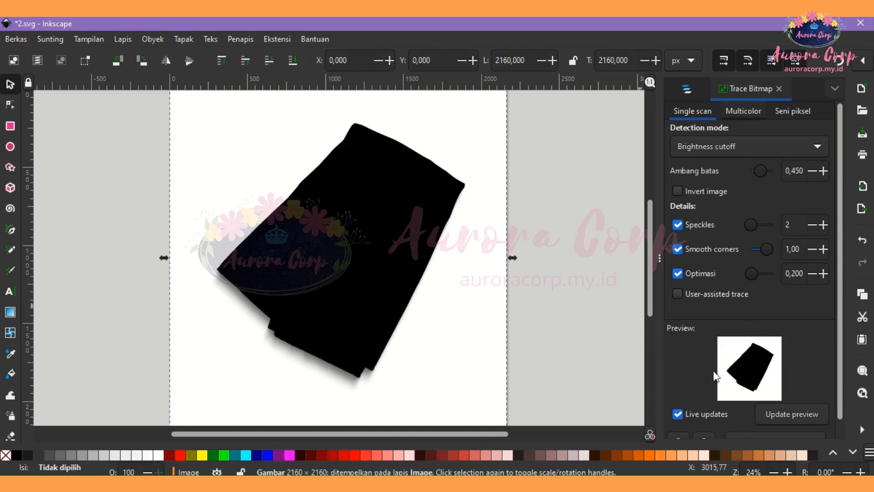
pyautogui.scroll(-1, 783, 367)
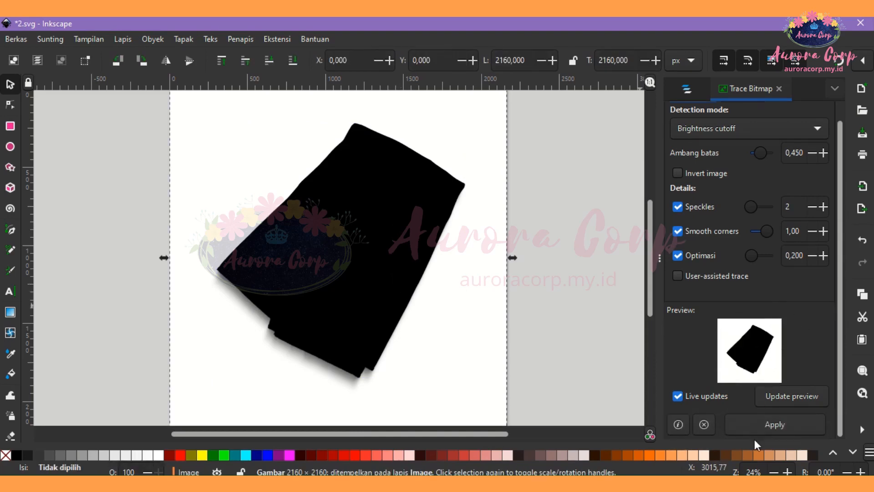
pyautogui.click(755, 429)
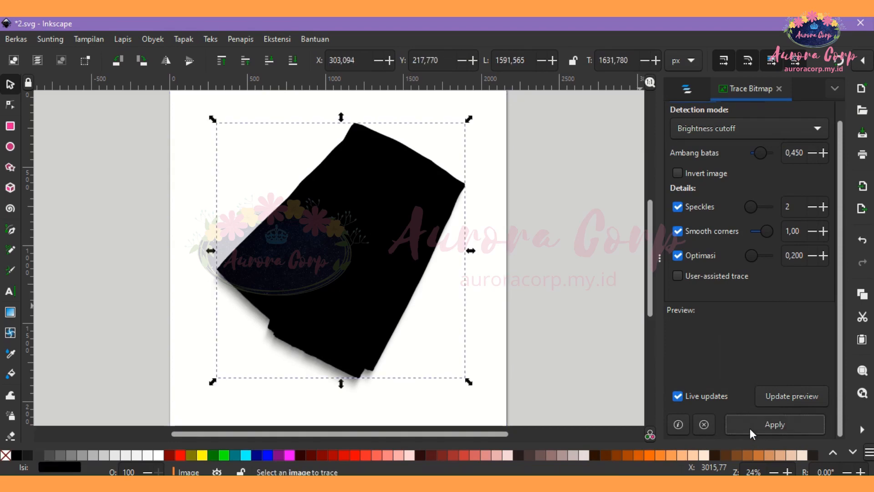
# Step: Move the traced black path off the bitmap to compare the two, and place it back over the bitmap
pyautogui.moveTo(303, 273)
pyautogui.mouseDown()
pyautogui.moveTo(411, 267)
pyautogui.moveTo(461, 248)
pyautogui.moveTo(391, 263)
pyautogui.mouseUp()
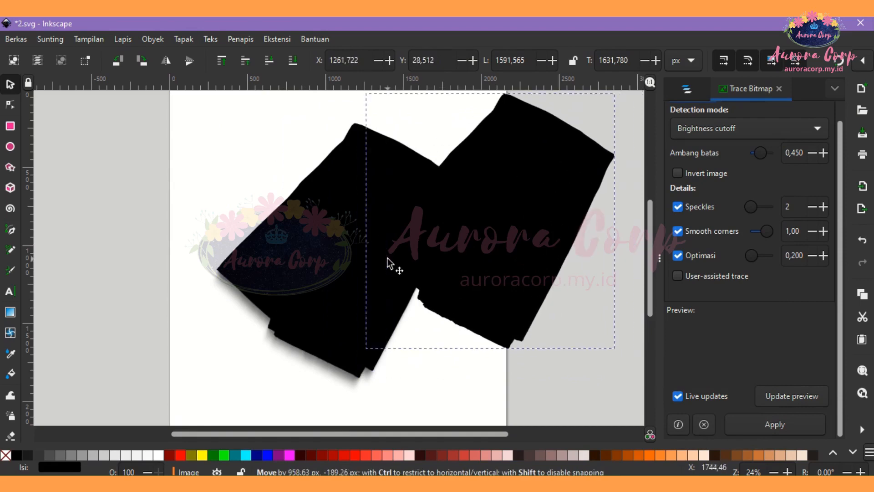
pyautogui.click(316, 254)
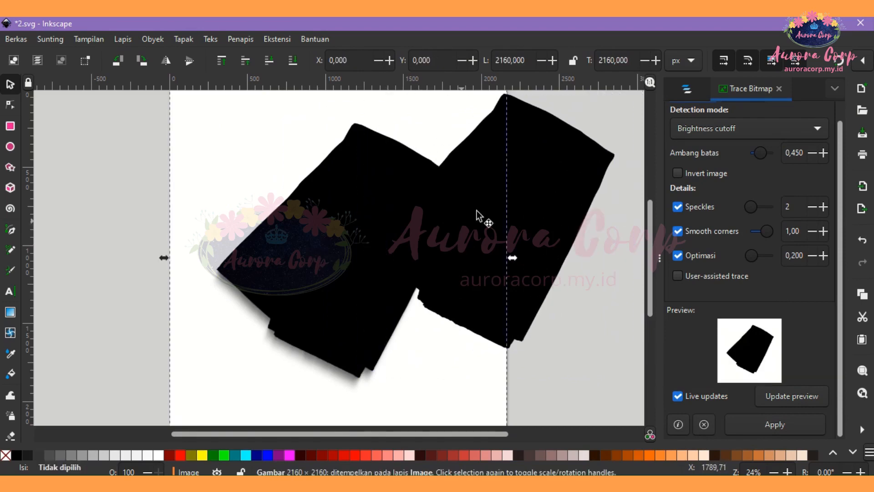
pyautogui.click(518, 188)
pyautogui.click(459, 214)
pyautogui.moveTo(459, 214); pyautogui.dragTo(306, 264)
# Step: Examine the Save As options for storing 2.svg as Inkscape SVG in folder 11, and close them without saving
pyautogui.click(18, 39)
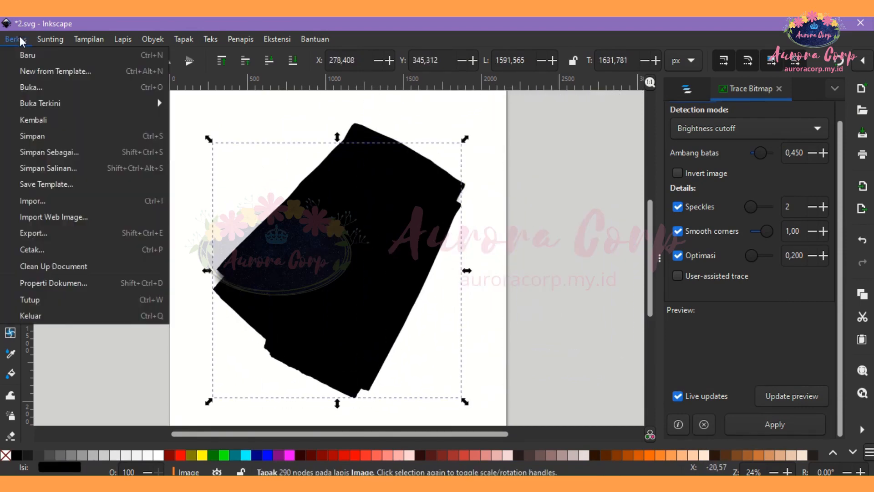
pyautogui.click(54, 154)
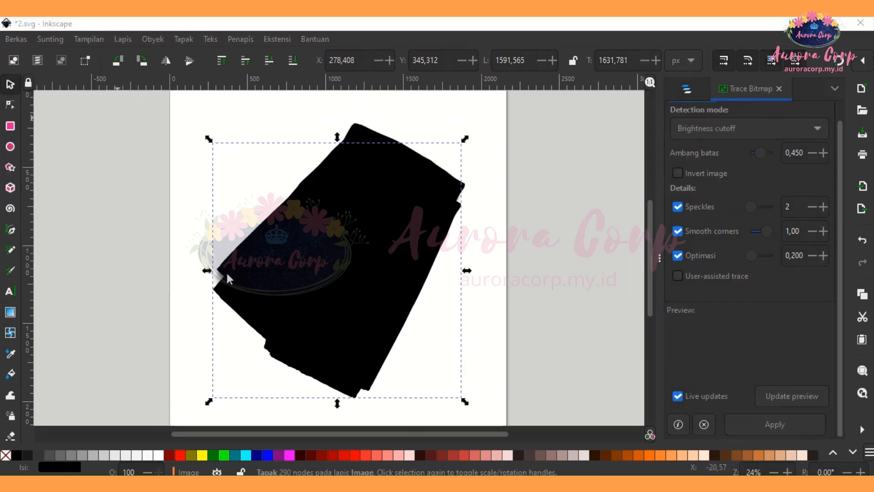
pyautogui.hotkey('ctrl', 'shift', 's')
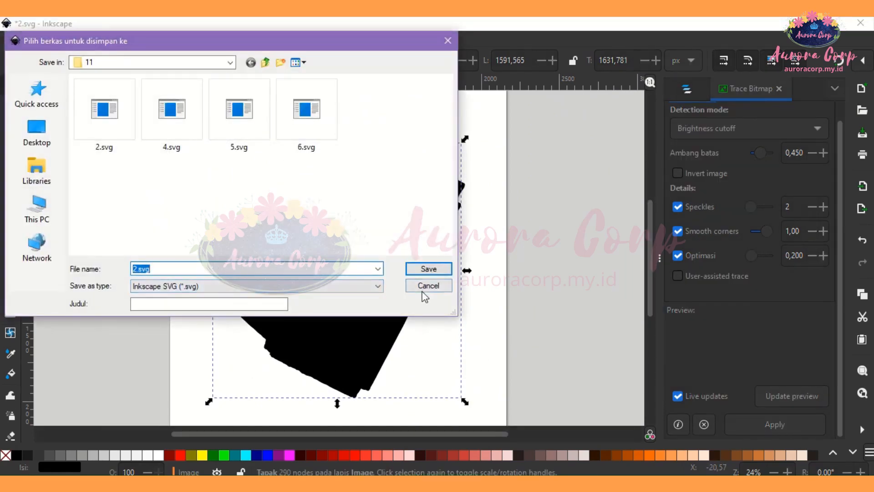
pyautogui.click(421, 287)
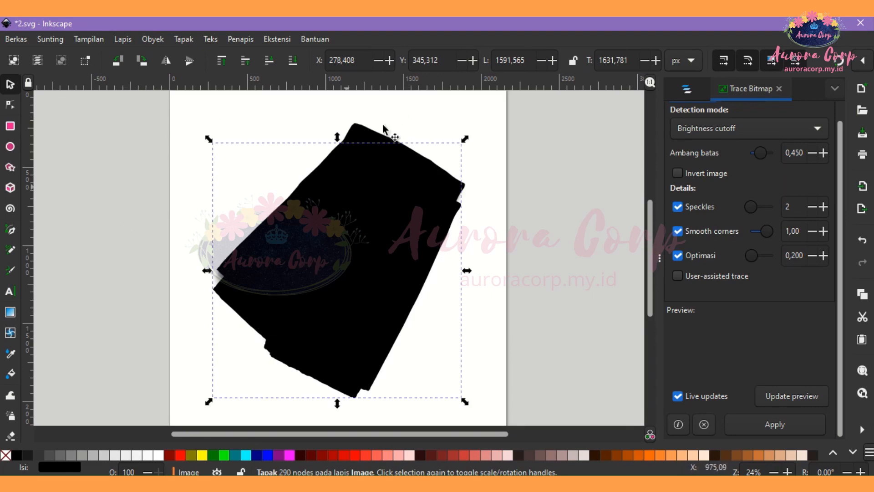
pyautogui.moveTo(410, 20)
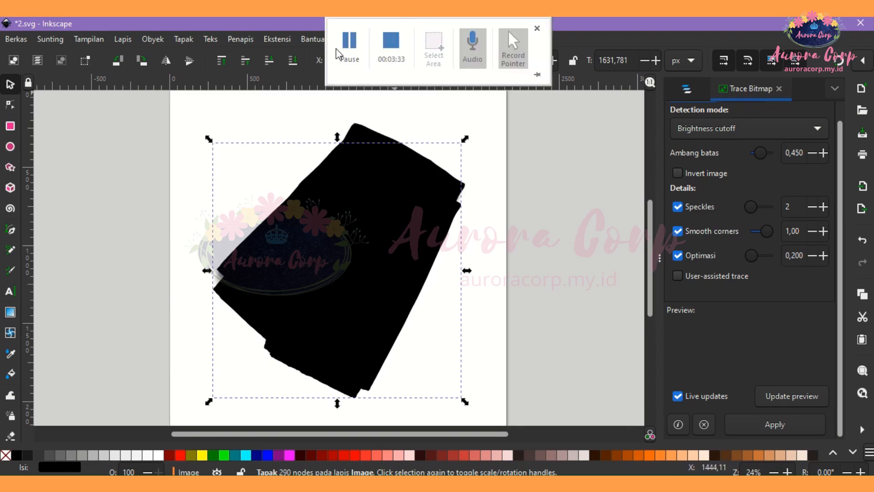
pyautogui.click(349, 43)
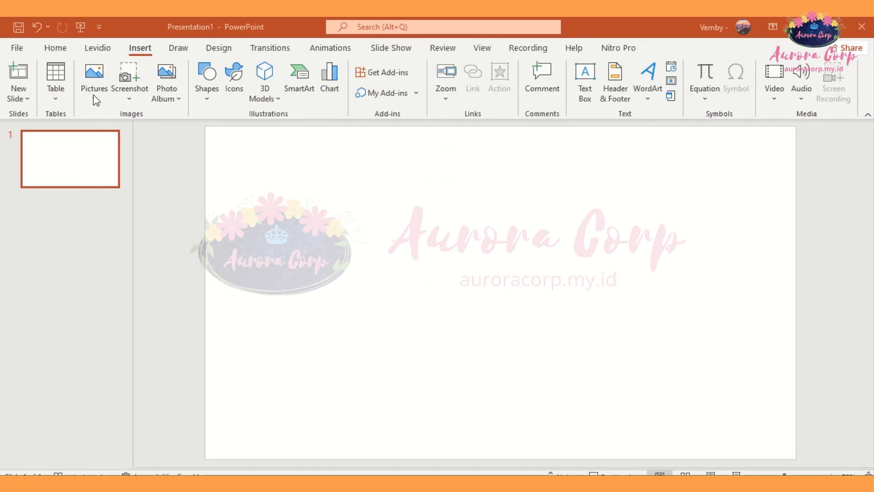
# Step: In PowerPoint, insert the blurred silhouette 3.png from the device folder random mockup > 11 onto the blank slide
pyautogui.click(96, 72)
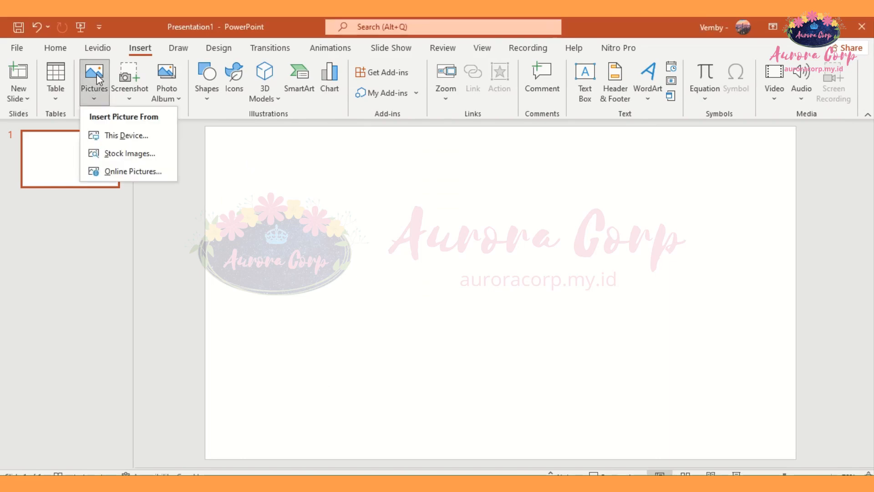
pyautogui.click(109, 137)
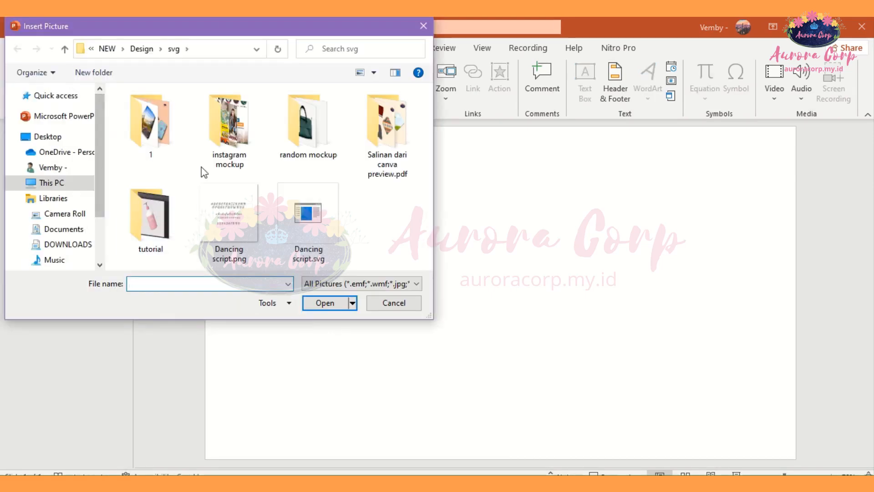
pyautogui.doubleClick(292, 136)
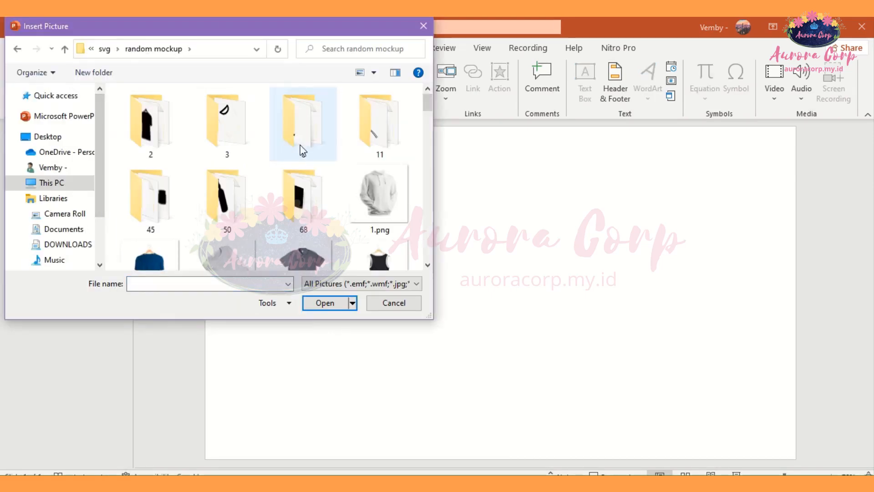
pyautogui.doubleClick(354, 134)
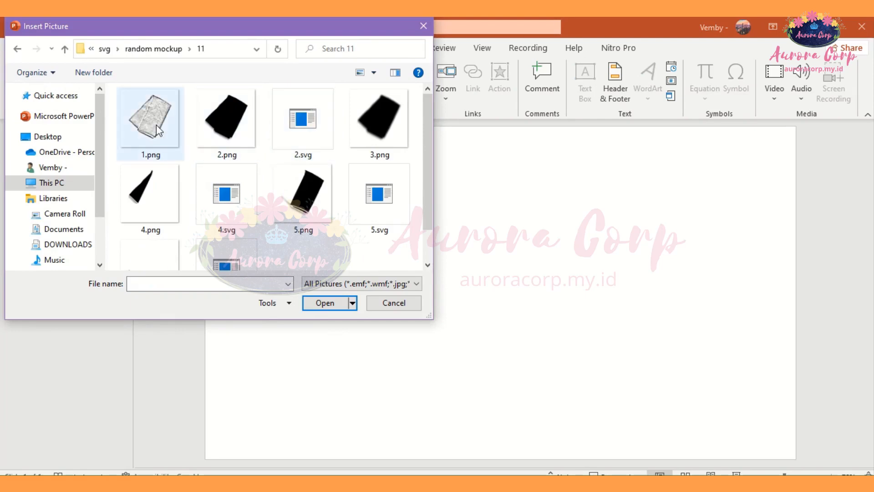
pyautogui.click(215, 132)
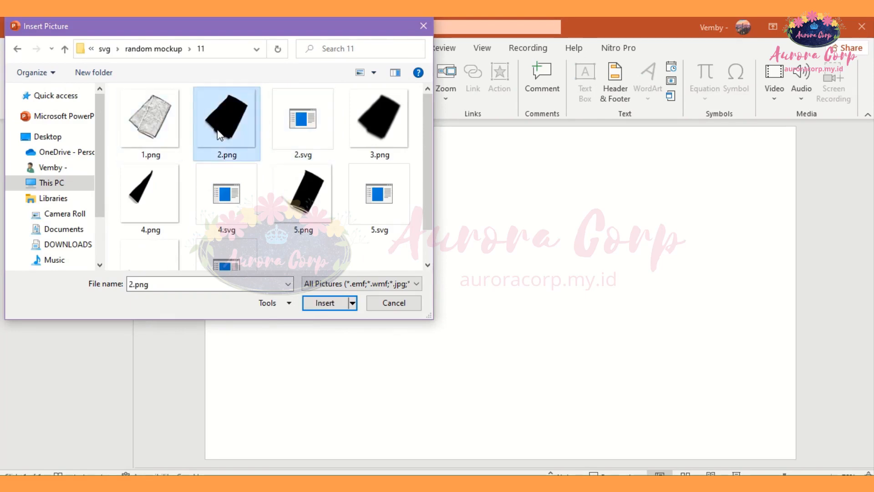
pyautogui.click(374, 143)
pyautogui.doubleClick(374, 143)
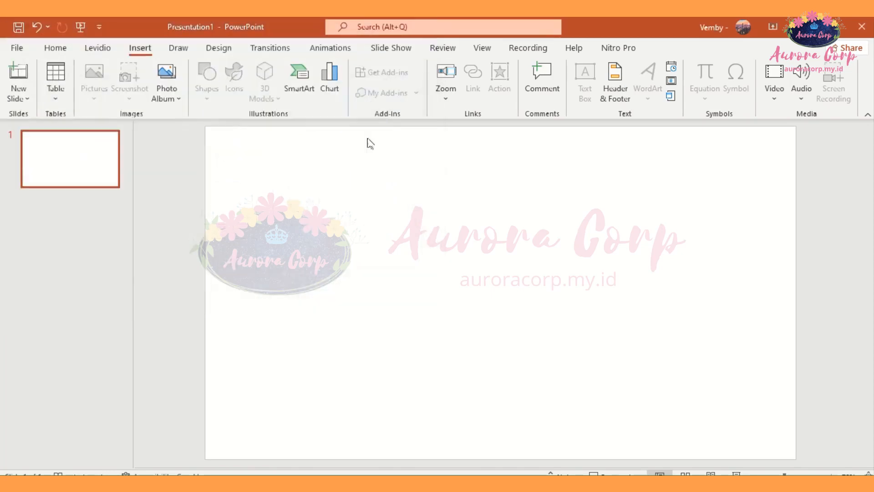
# Step: Insert the line-texture picture 1.png from the same device folder over the blurred silhouette
pyautogui.click(138, 48)
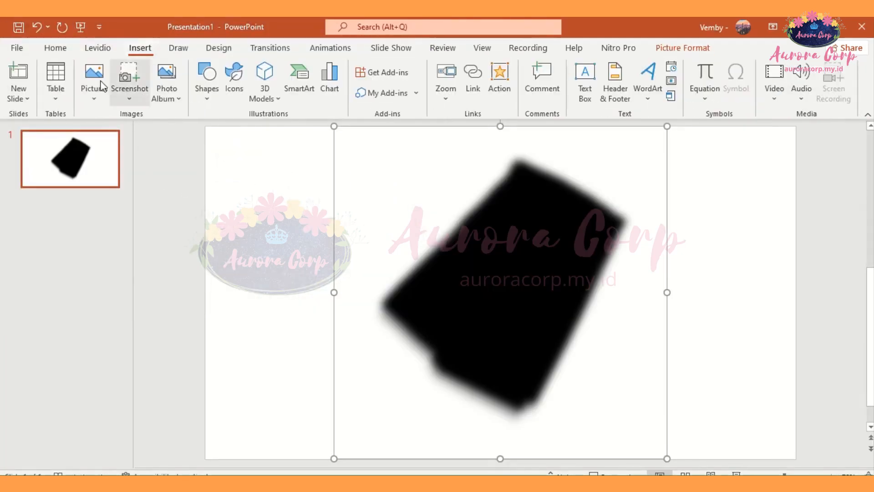
pyautogui.click(94, 89)
pyautogui.click(110, 136)
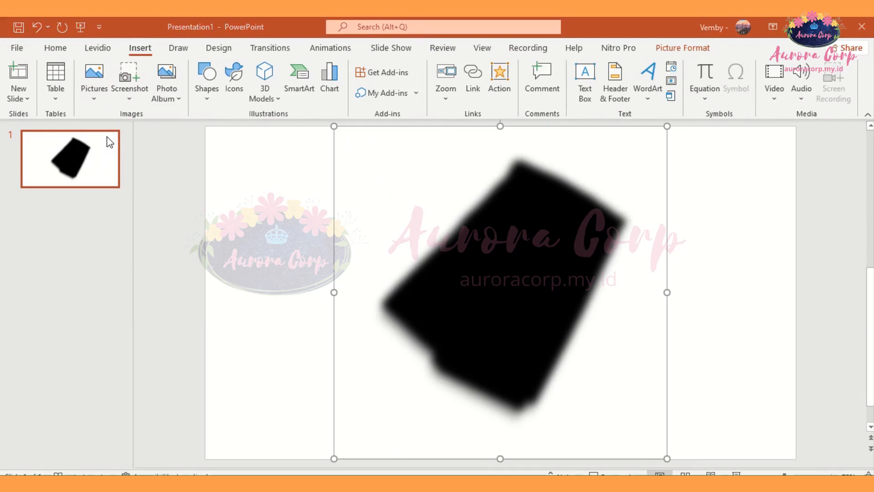
pyautogui.doubleClick(142, 136)
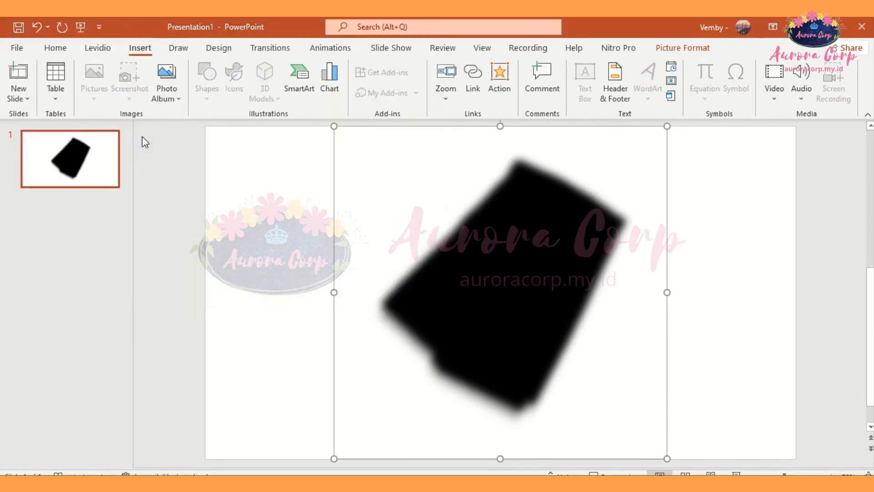
# Step: Insert the traced silhouette graphic 2.svg from the same device folder on top of the texture picture
pyautogui.click(138, 49)
pyautogui.click(96, 97)
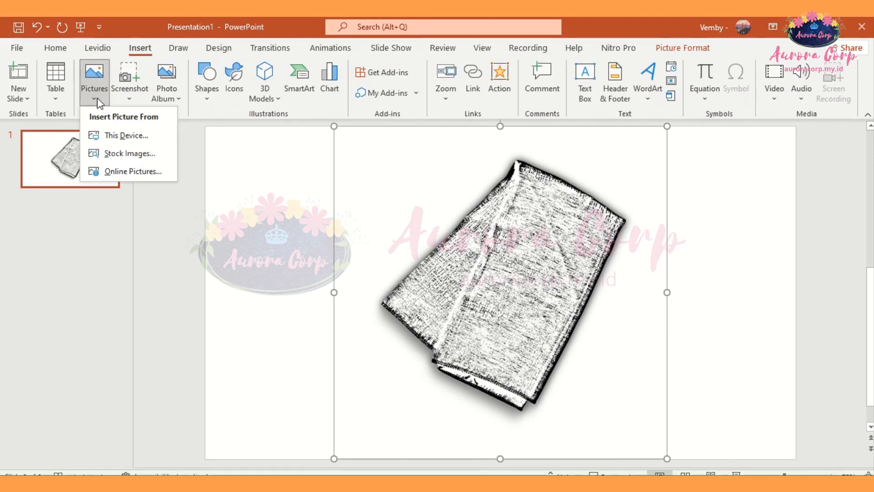
pyautogui.click(105, 134)
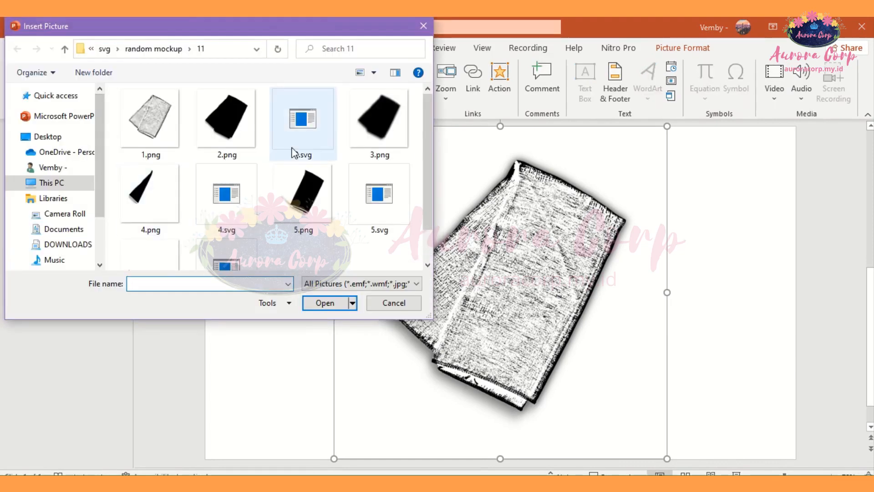
pyautogui.doubleClick(296, 141)
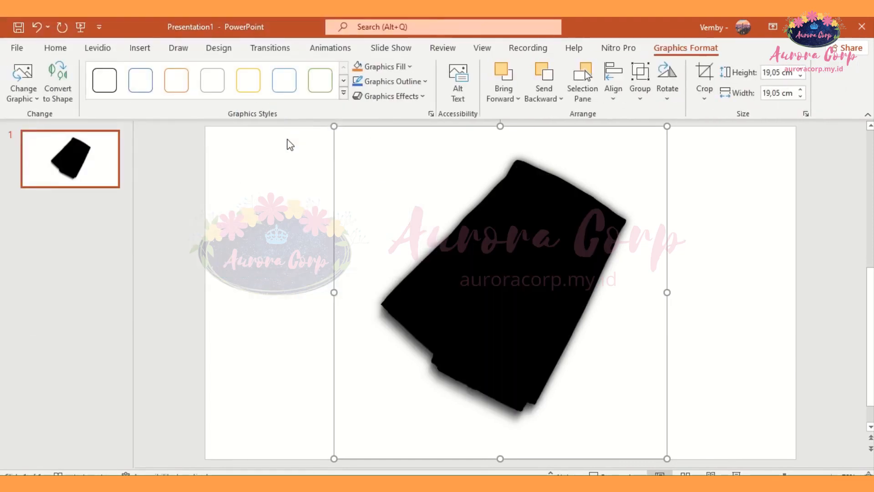
# Step: Convert the inserted SVG graphic to shapes and delete its embedded bitmap, Picture 13, keeping the freeform shape
pyautogui.click(58, 83)
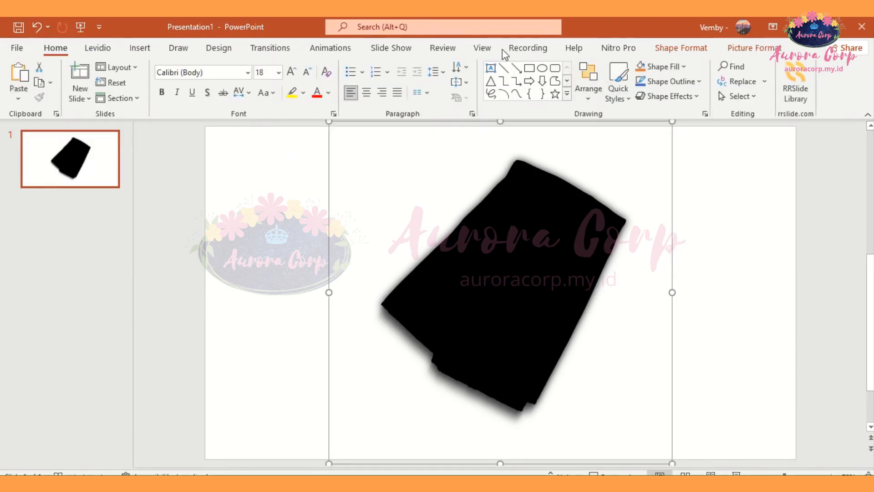
pyautogui.click(755, 48)
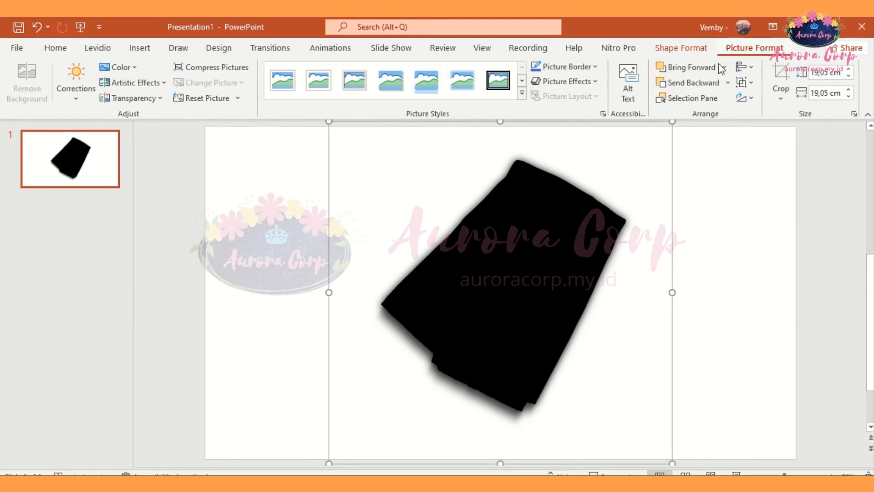
pyautogui.click(668, 98)
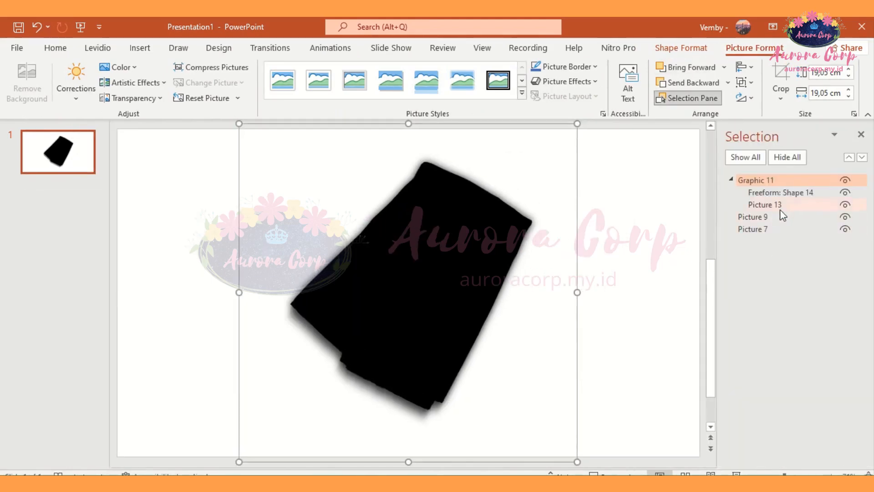
pyautogui.click(780, 209)
pyautogui.press('Delete')
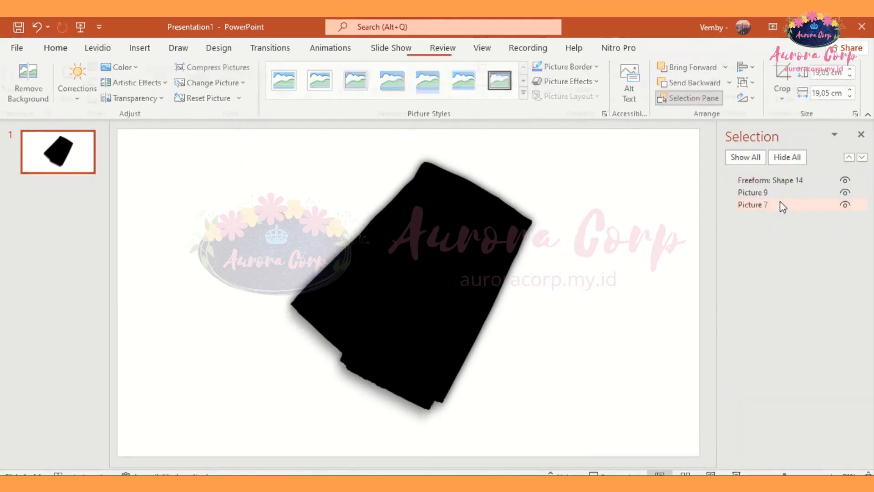
# Step: Select the black freeform napkin silhouette on the slide and open its Format Shape settings
pyautogui.click(476, 241)
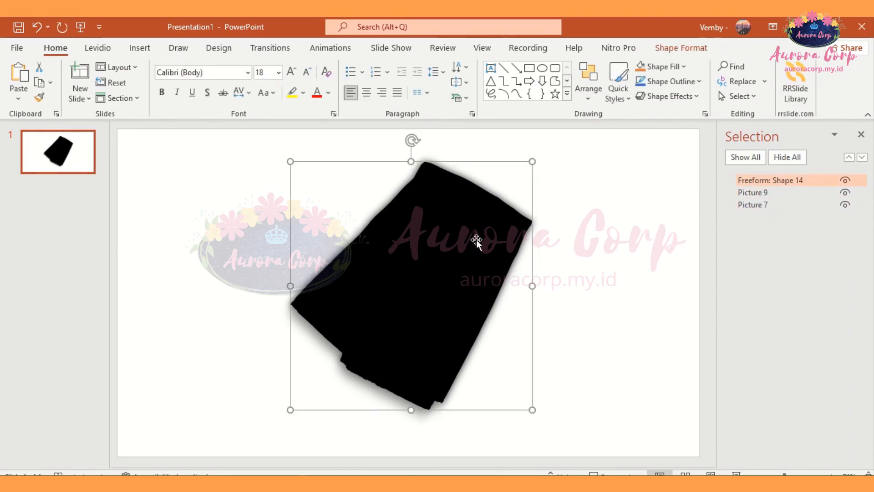
pyautogui.rightClick(417, 253)
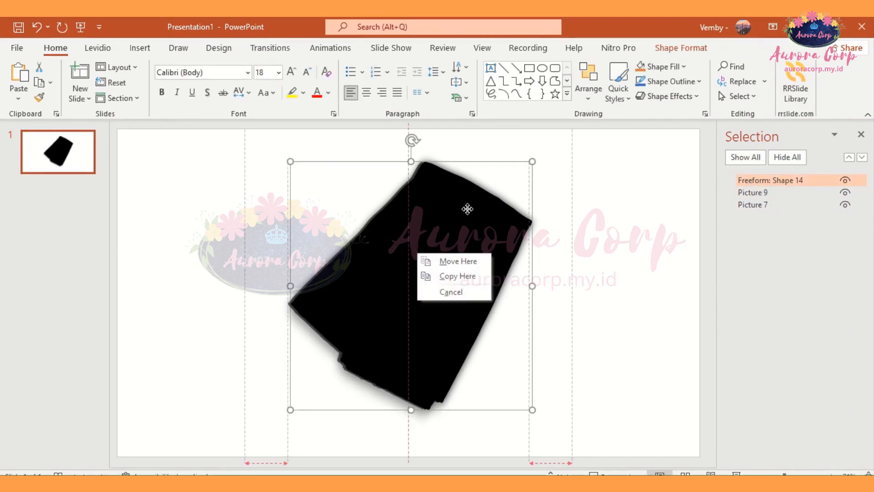
pyautogui.click(468, 210)
pyautogui.rightClick(469, 209)
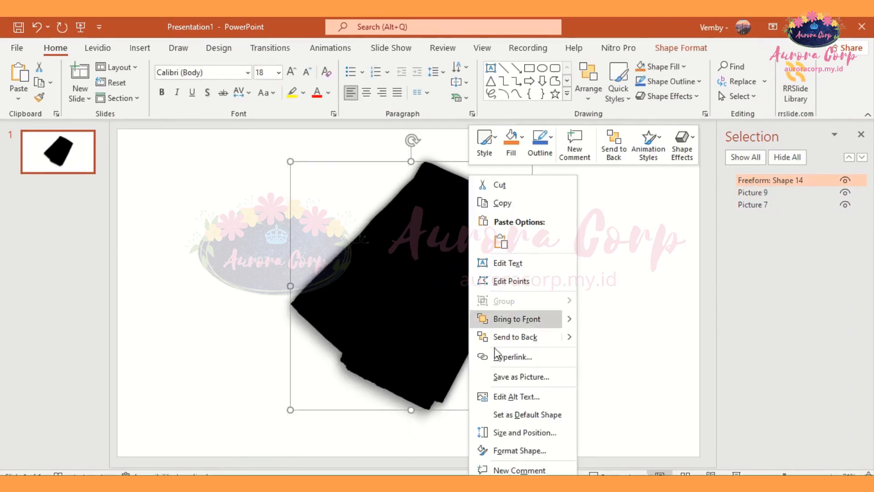
pyautogui.click(529, 447)
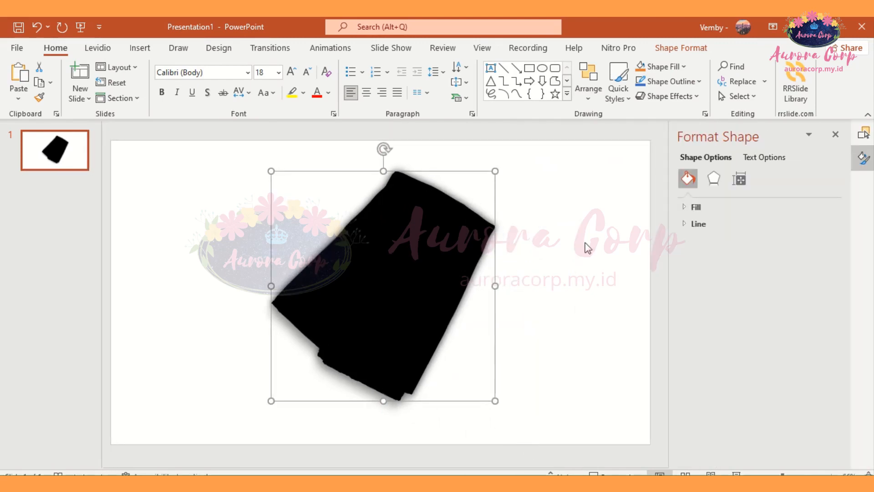